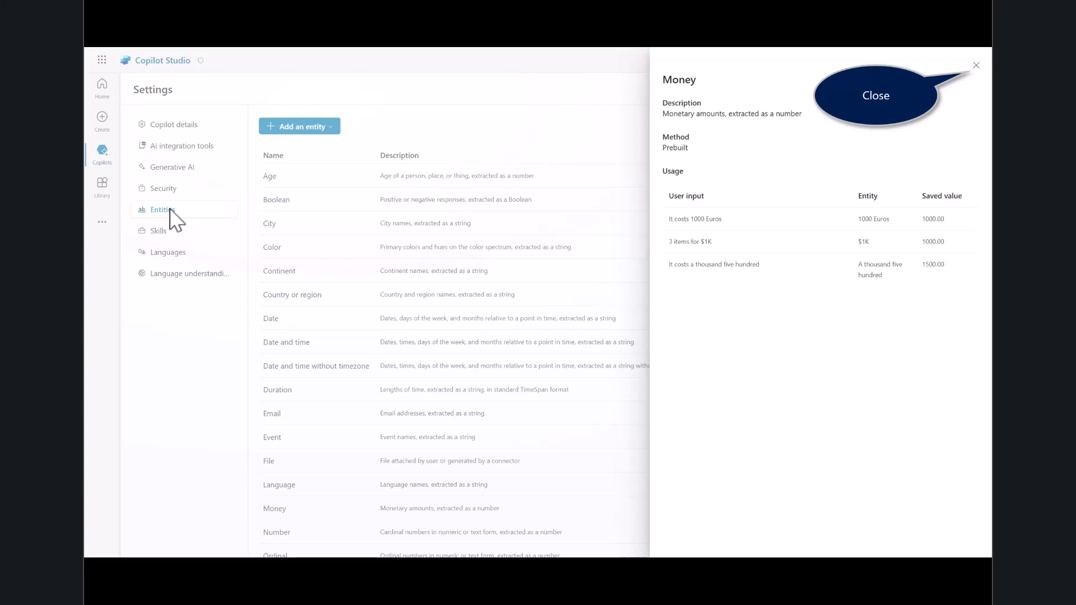
- Create a closed list entity named Outdoor Store Categories, described as "This entity lists the outdoor store items", and add Baseball to its list
key("Escape")
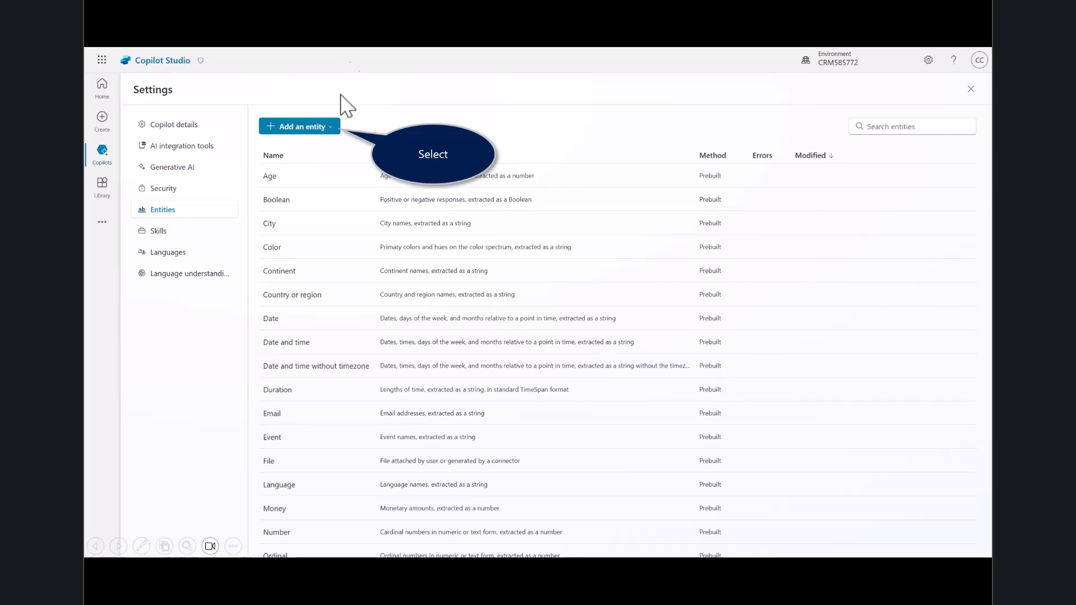
left_click(324, 125)
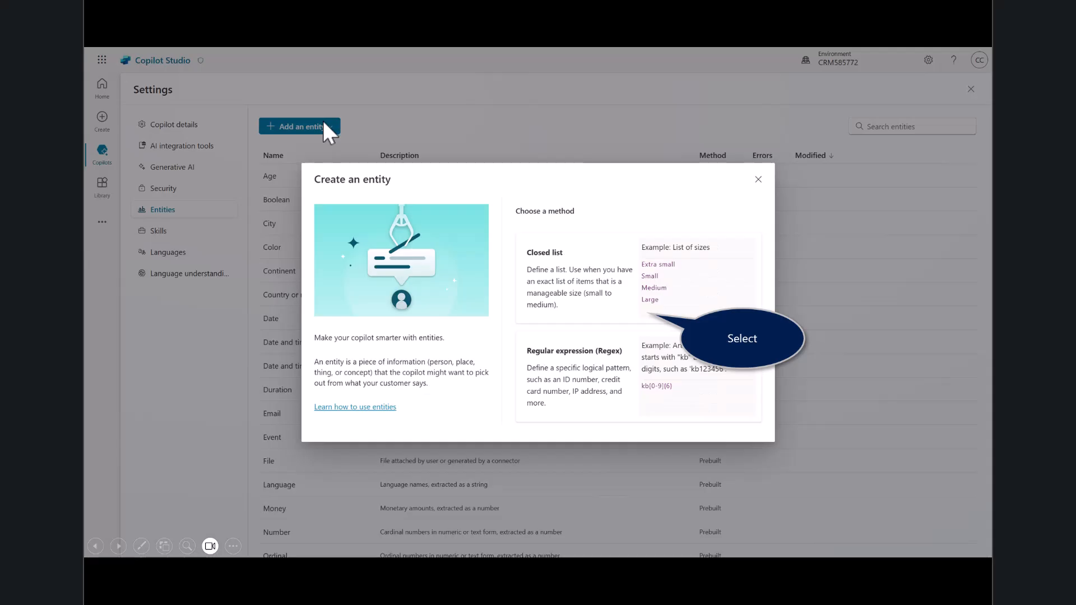
left_click(580, 285)
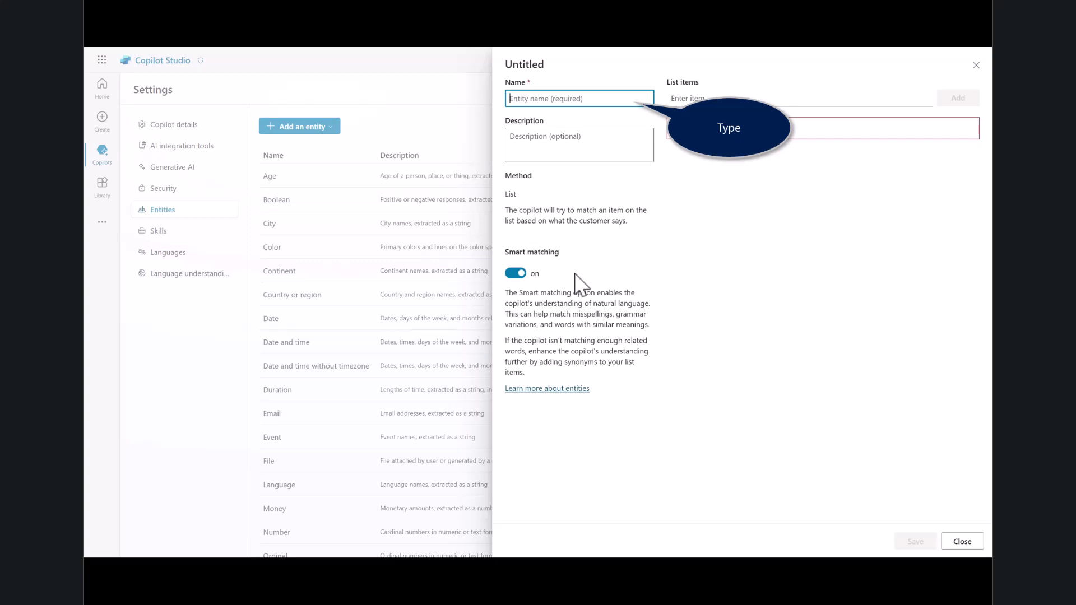
type("Outdoor Store Categories")
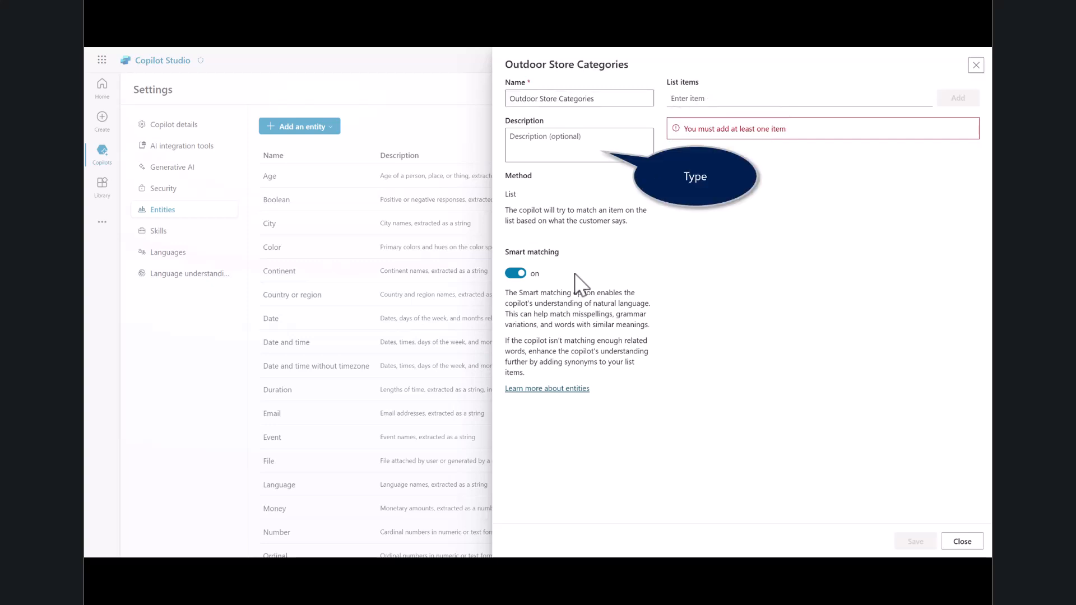
type("This entity lists the outdoor store items")
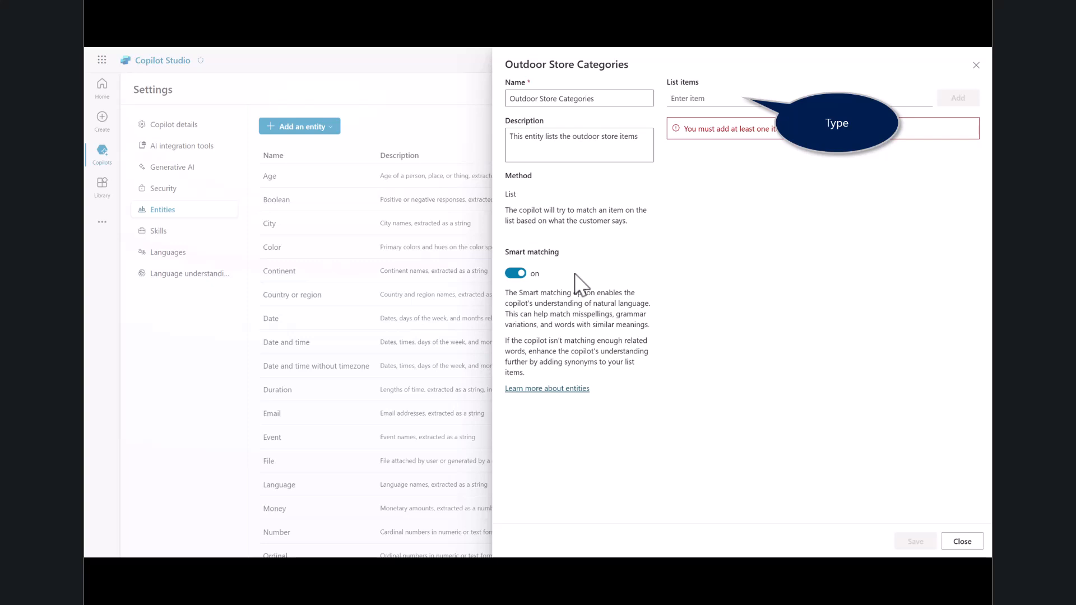
type("Baseball")
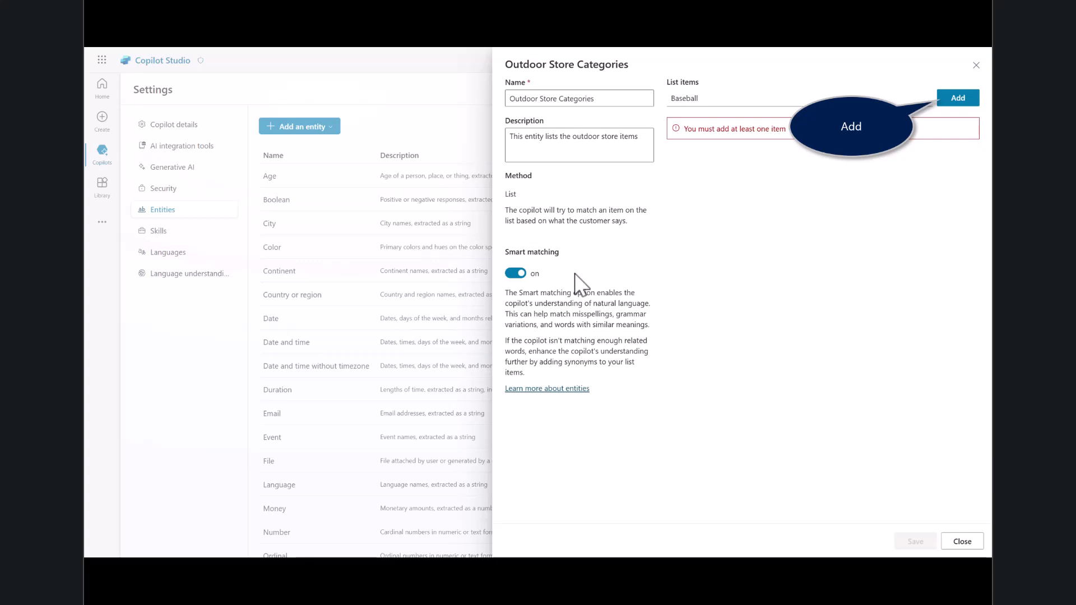
left_click(960, 101)
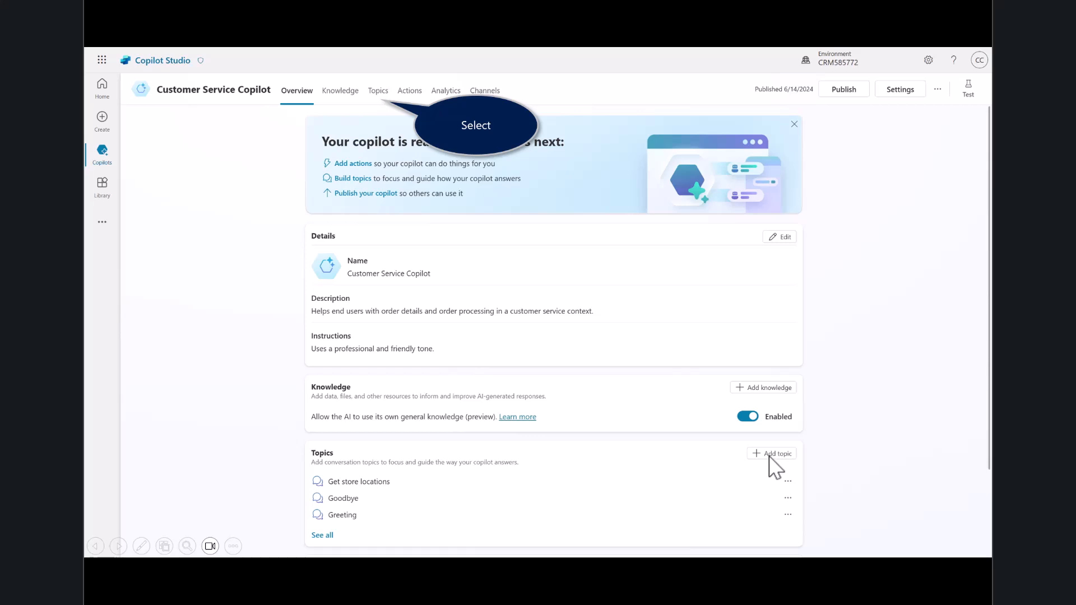
- Create a topic from a description with Copilot, named Purchase outdoor gear, letting the user select an item from the closed entity Outdoor Store Categories
left_click(378, 99)
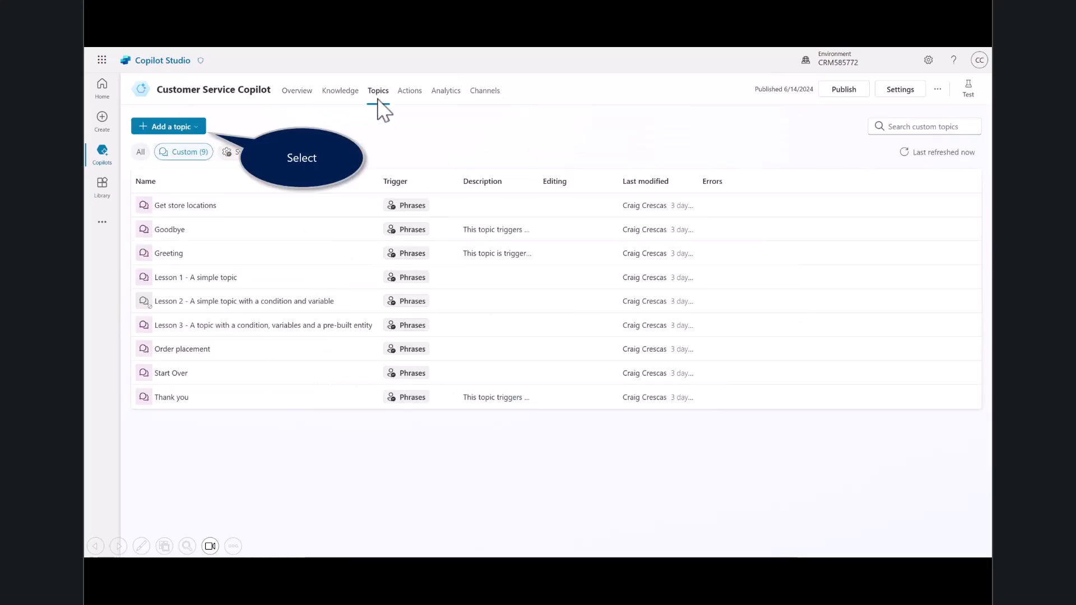
left_click(199, 127)
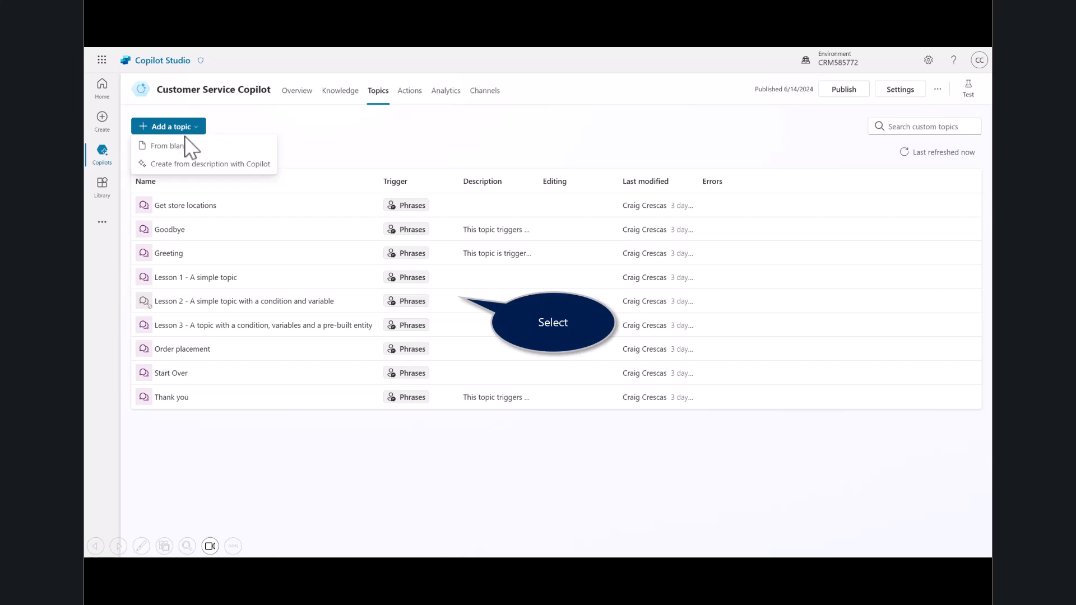
left_click(181, 163)
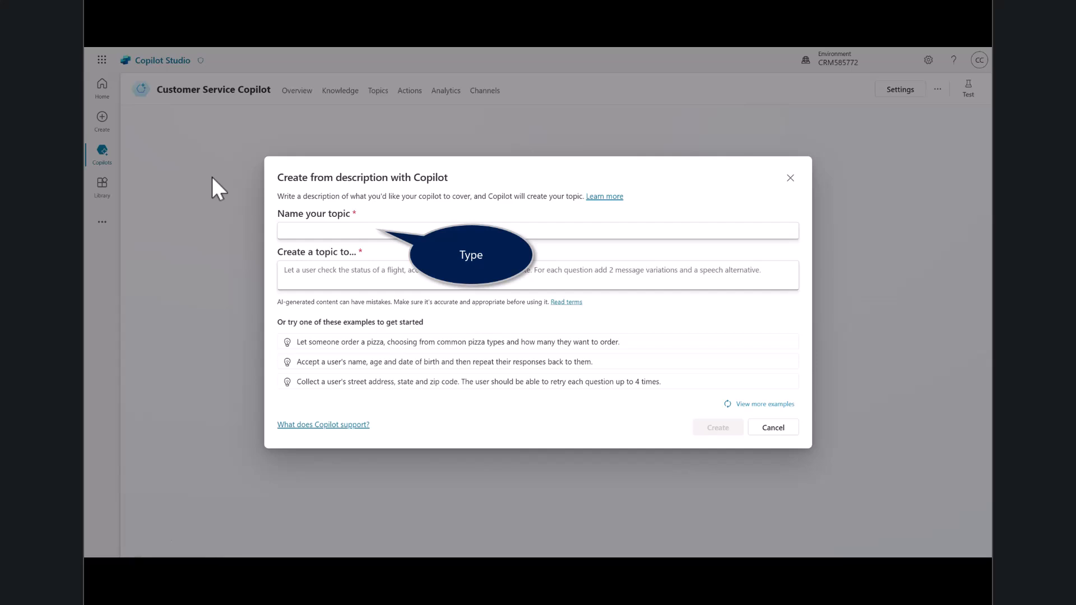
type("Purchase outdoor gear")
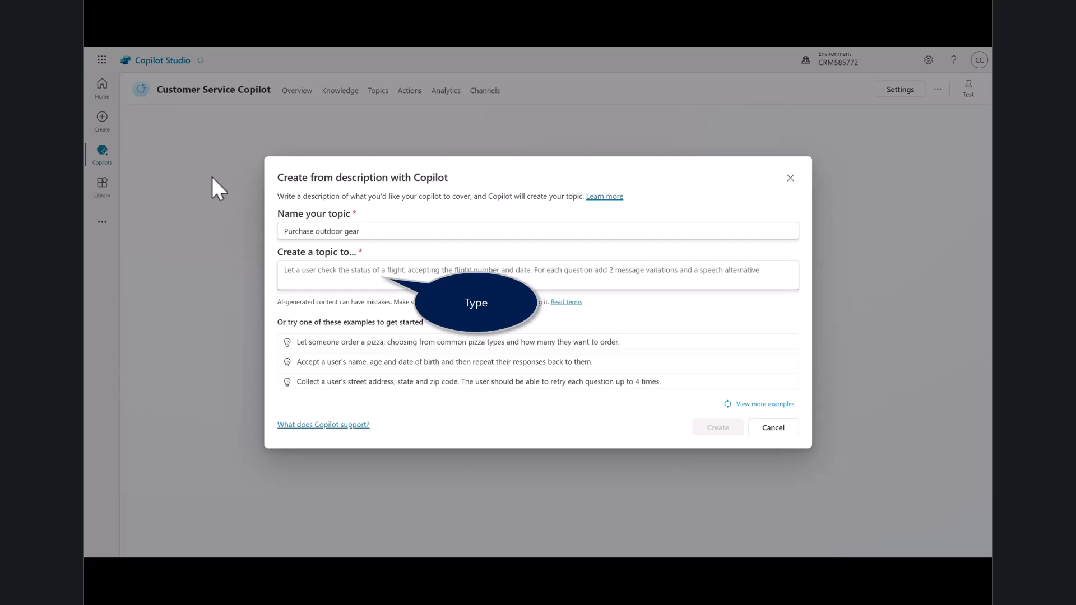
type("The topic will help in purchasing outdoor stuff by enabling the user to select the item from closed entity called Outdoor Store Categories")
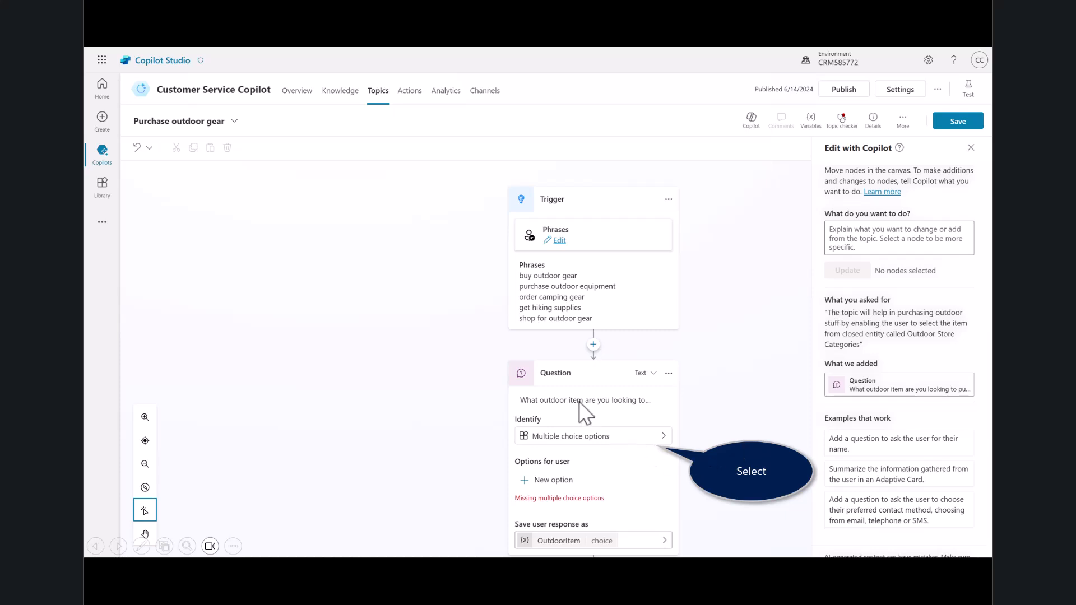
- Make the question identify Outdoor Store Categories with Baseball, Basketball, Hiking and Camping as options for the user, and save the topic
left_click(628, 440)
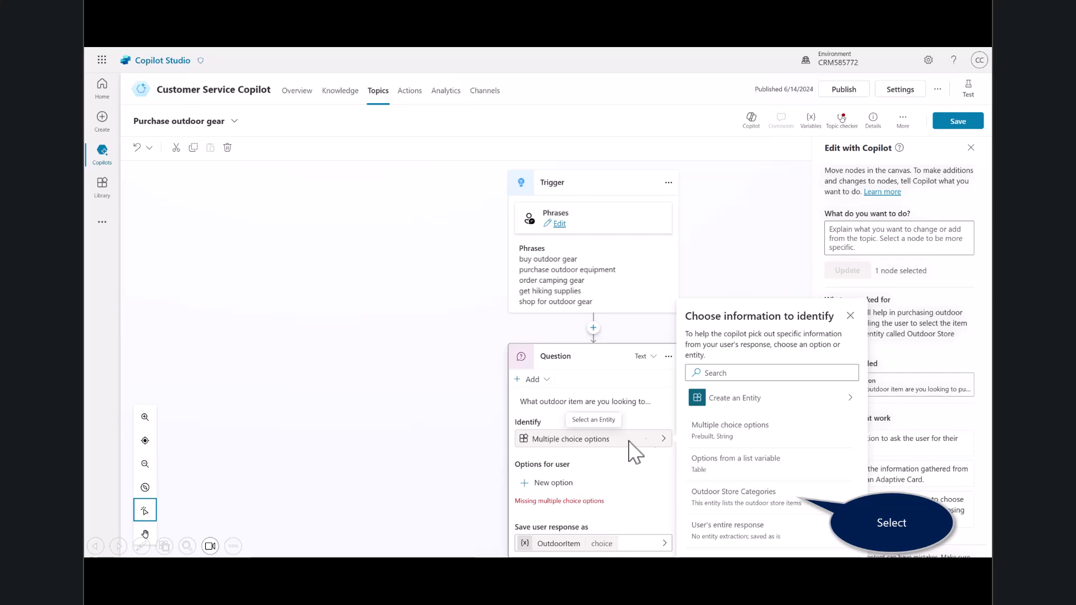
left_click(731, 491)
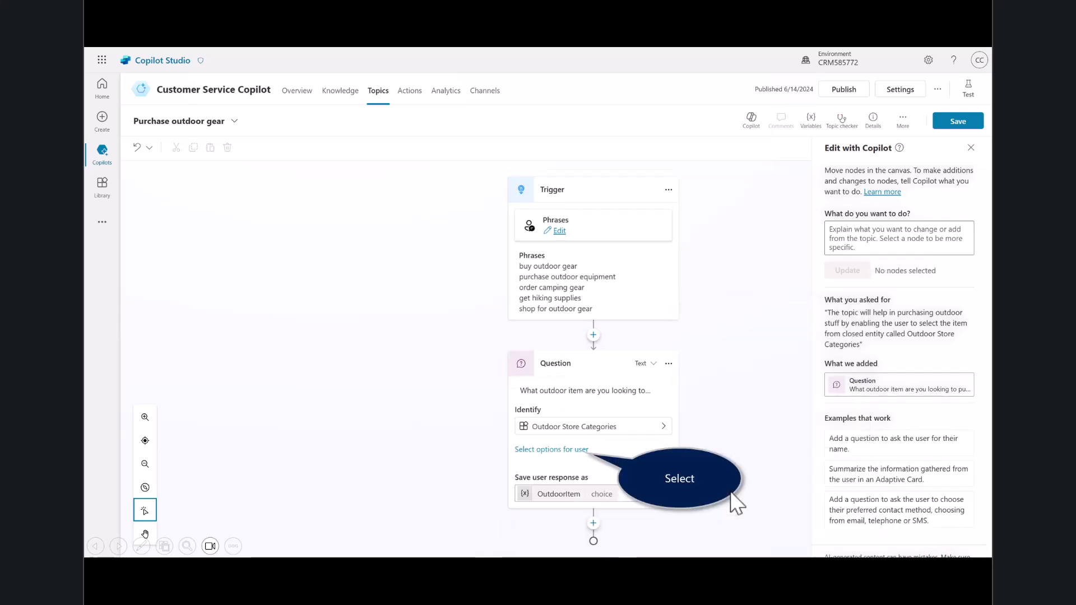
left_click(544, 450)
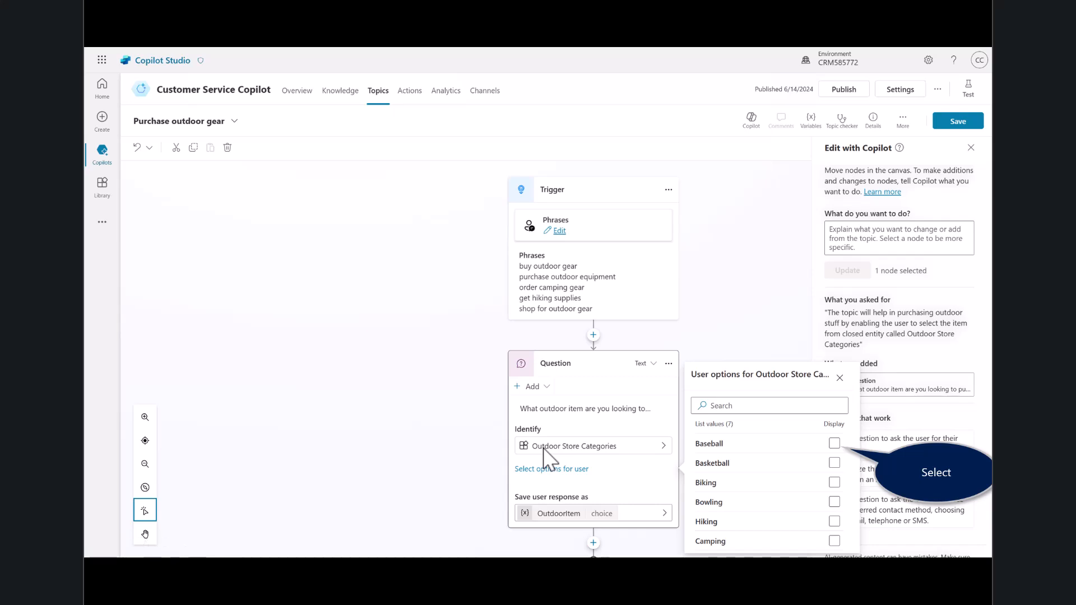
left_click(835, 444)
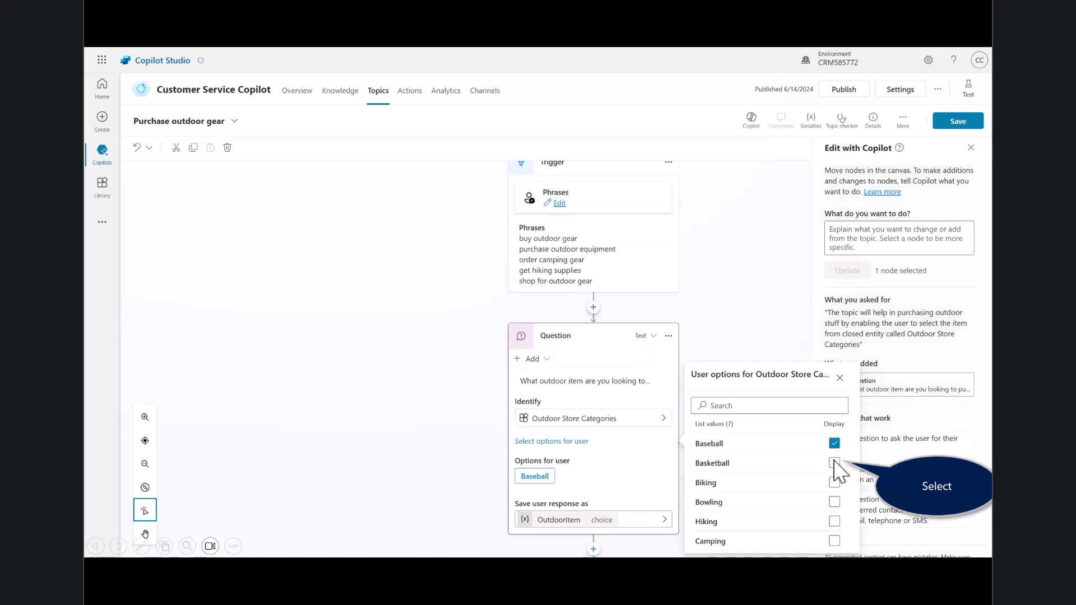
left_click(835, 463)
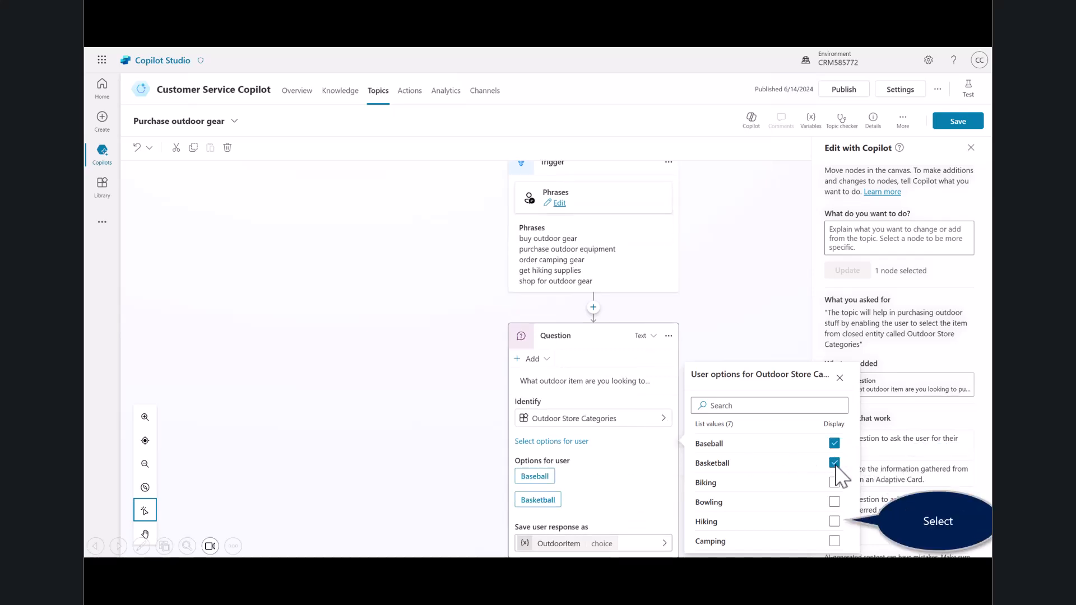
left_click(835, 521)
left_click(835, 541)
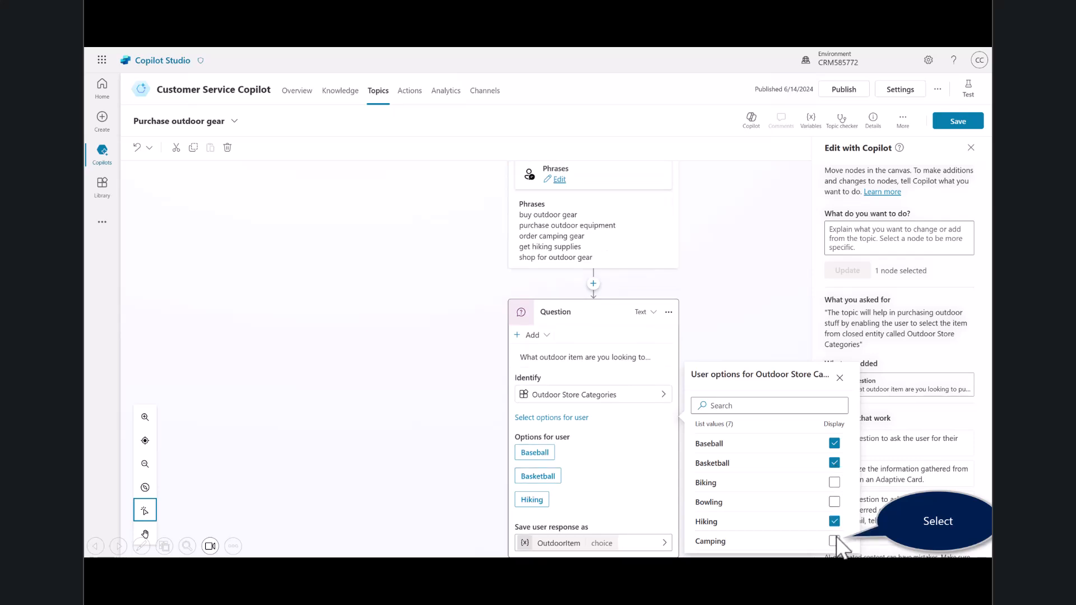
left_click(840, 377)
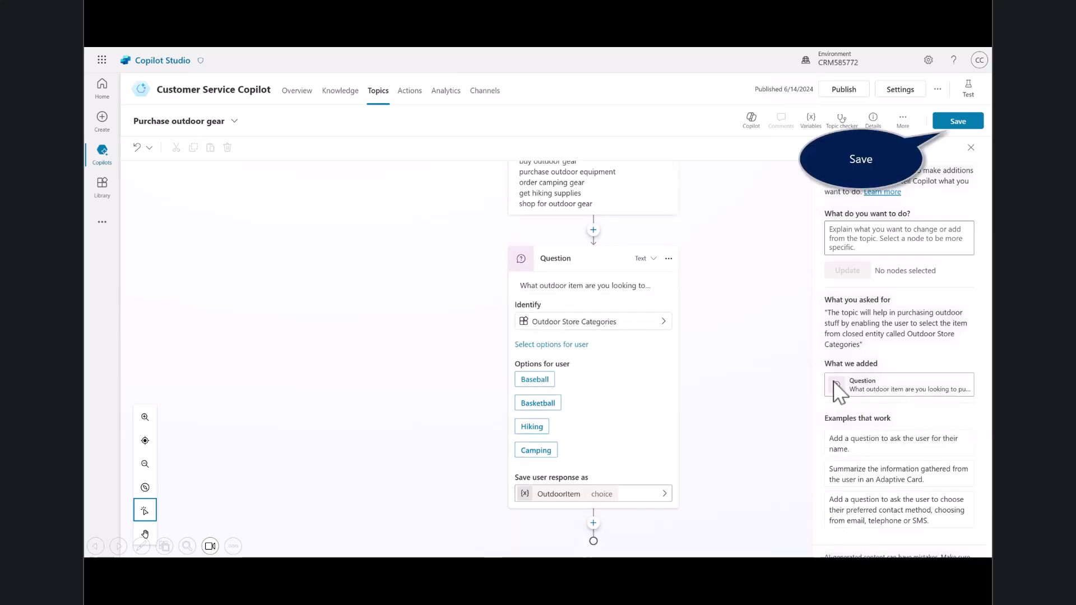
left_click(965, 124)
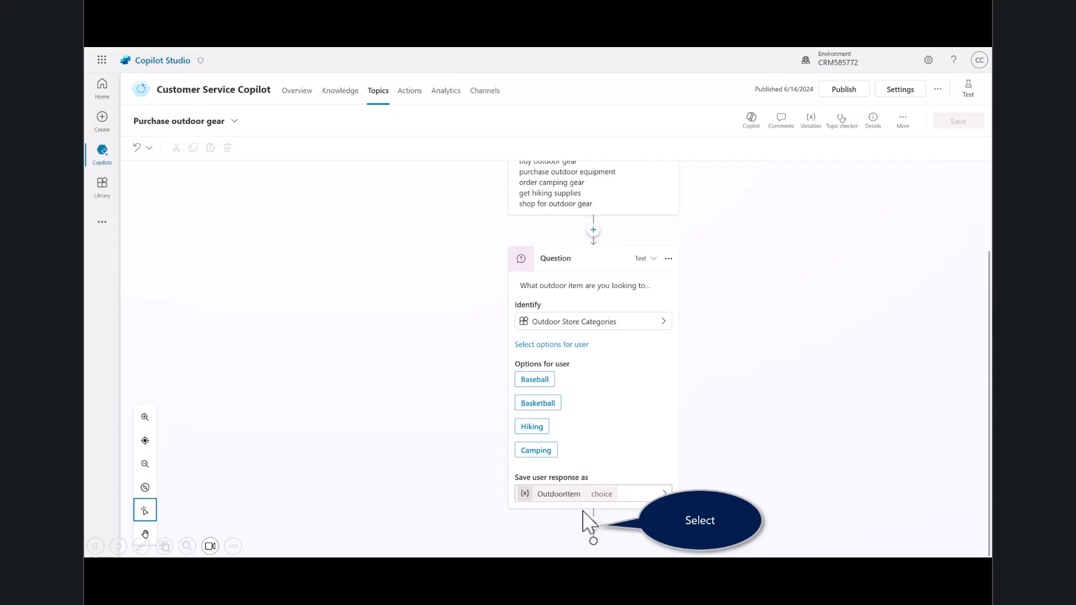
- Add a condition after the question that checks whether OutdoorItem is equal to Baseball
left_click(593, 525)
left_click(585, 476)
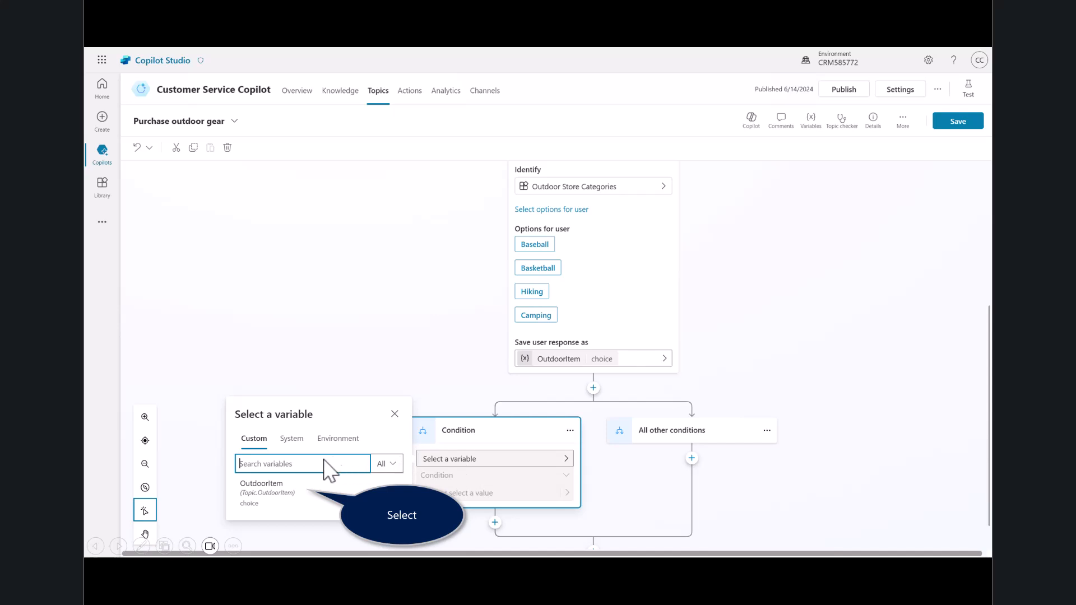
left_click(269, 487)
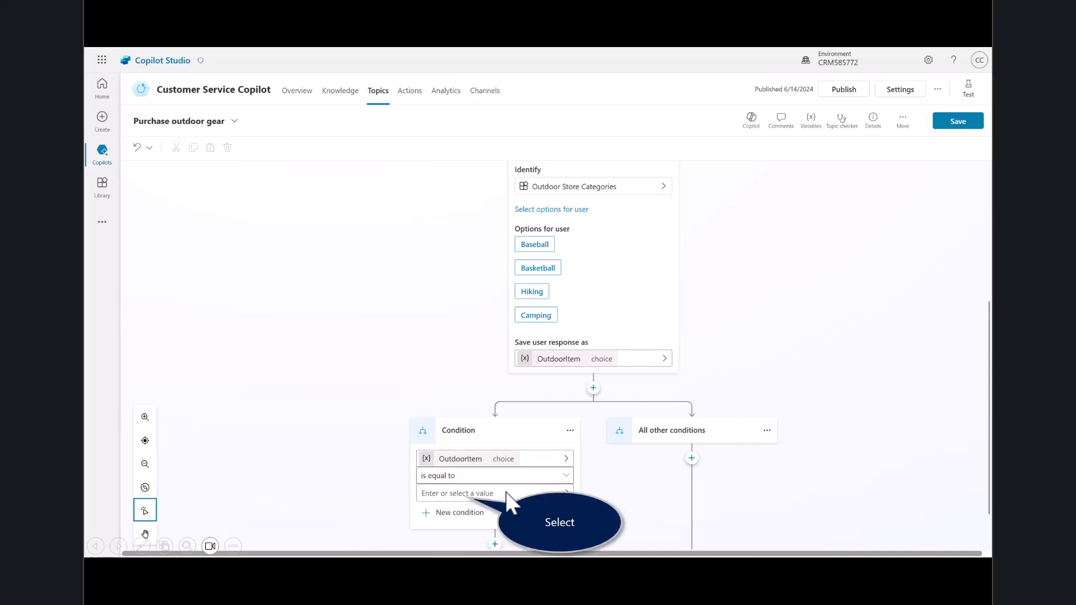
left_click(468, 494)
left_click(437, 363)
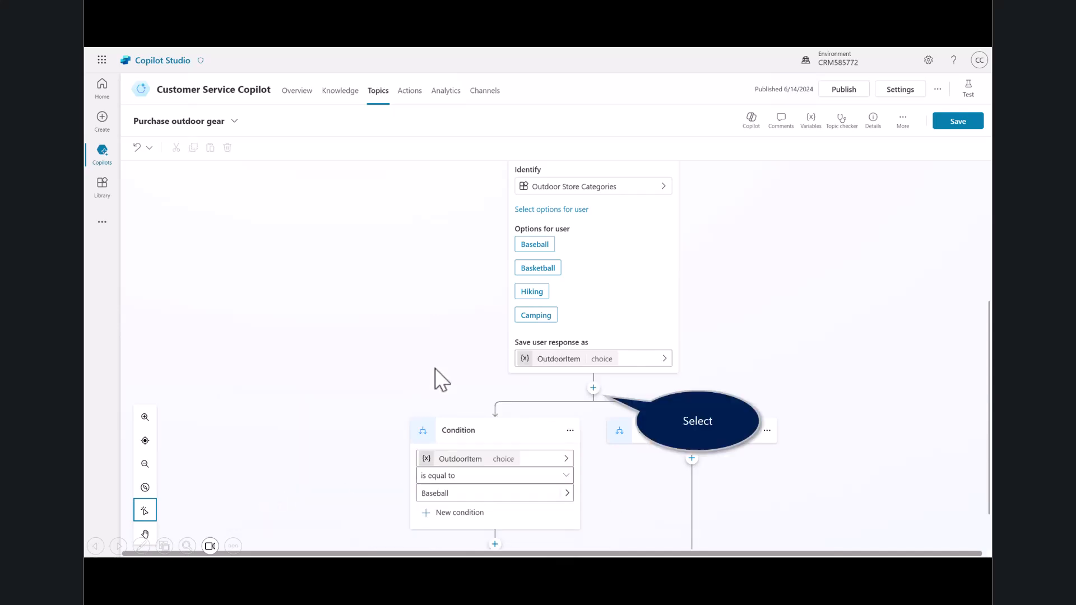
- Add a second condition branch below the question where OutdoorItem is equal to Basketball
left_click(593, 388)
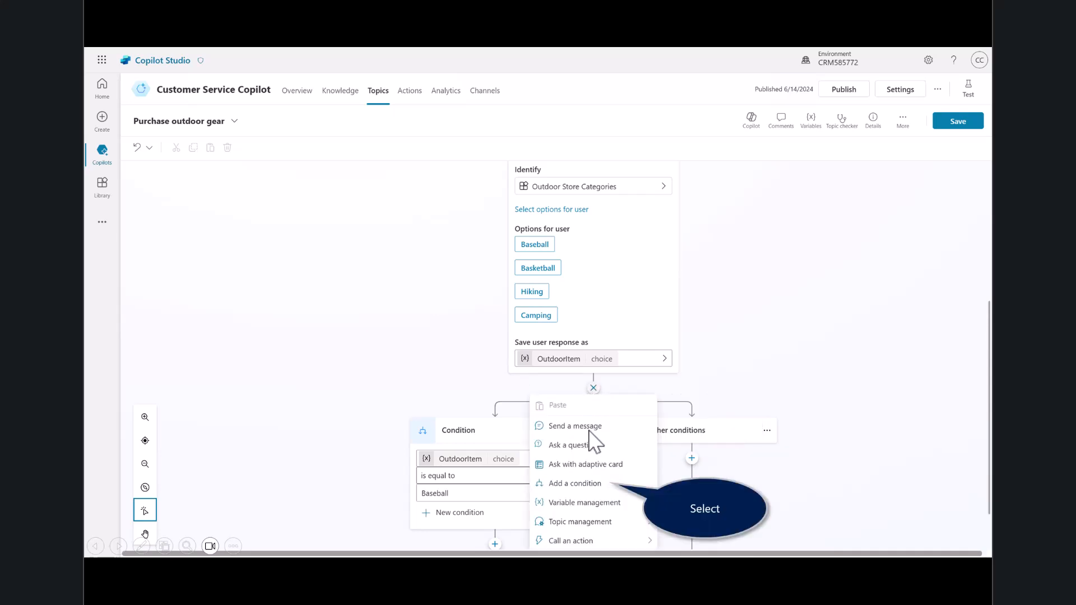
left_click(583, 484)
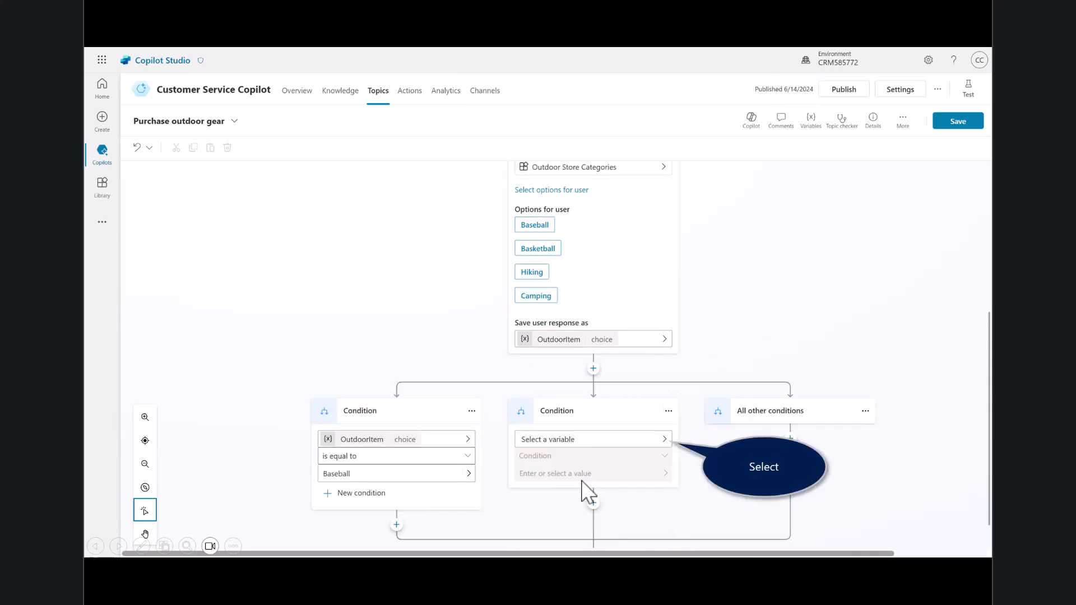
left_click(583, 444)
left_click(370, 471)
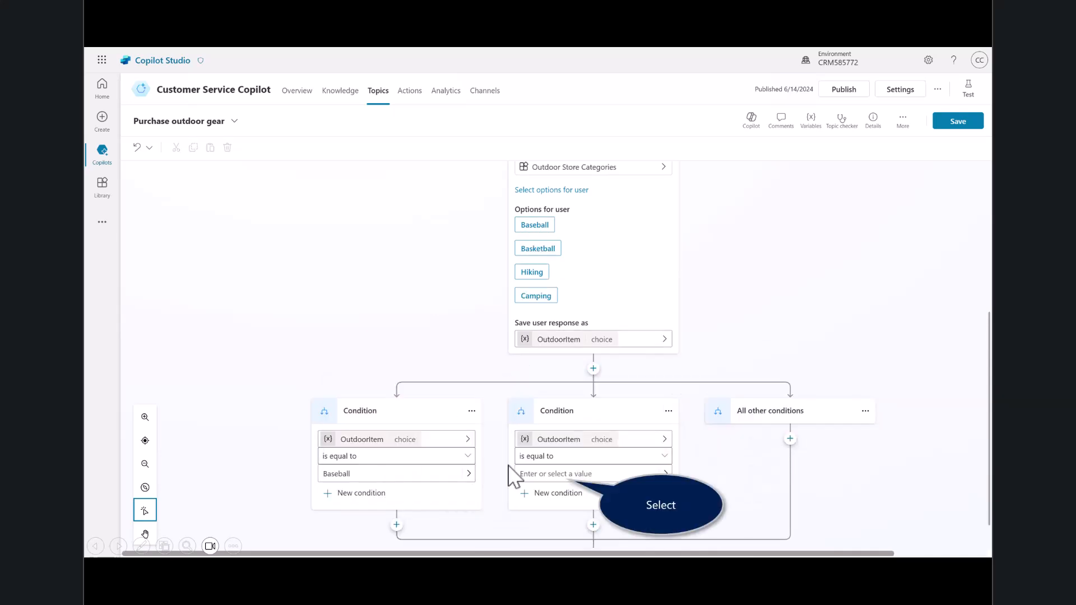
left_click(565, 474)
left_click(537, 362)
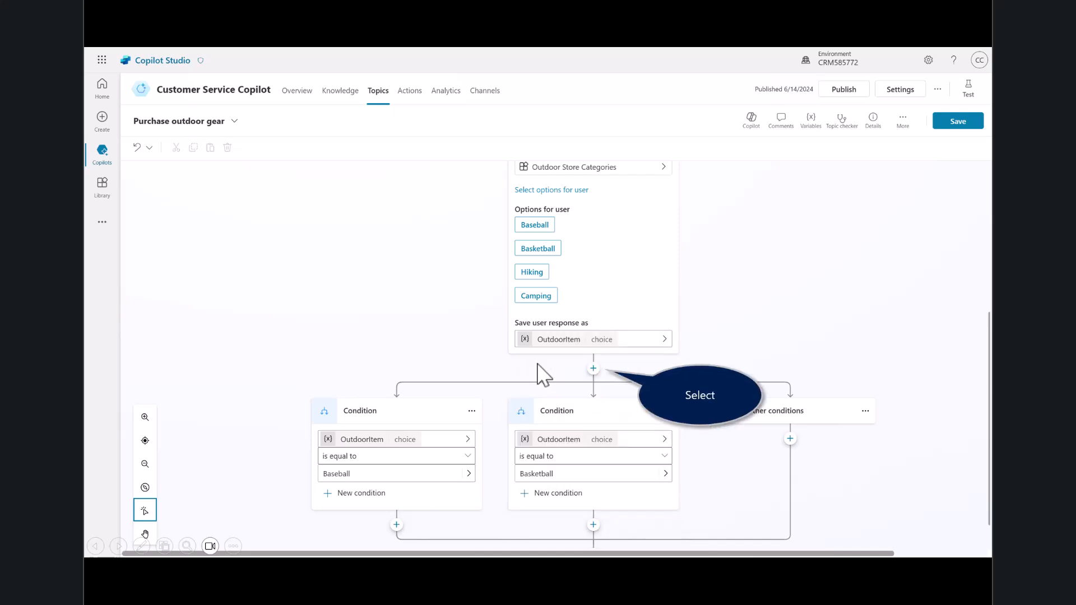
- Add a third condition branch below the question where OutdoorItem is equal to Hiking
left_click(594, 369)
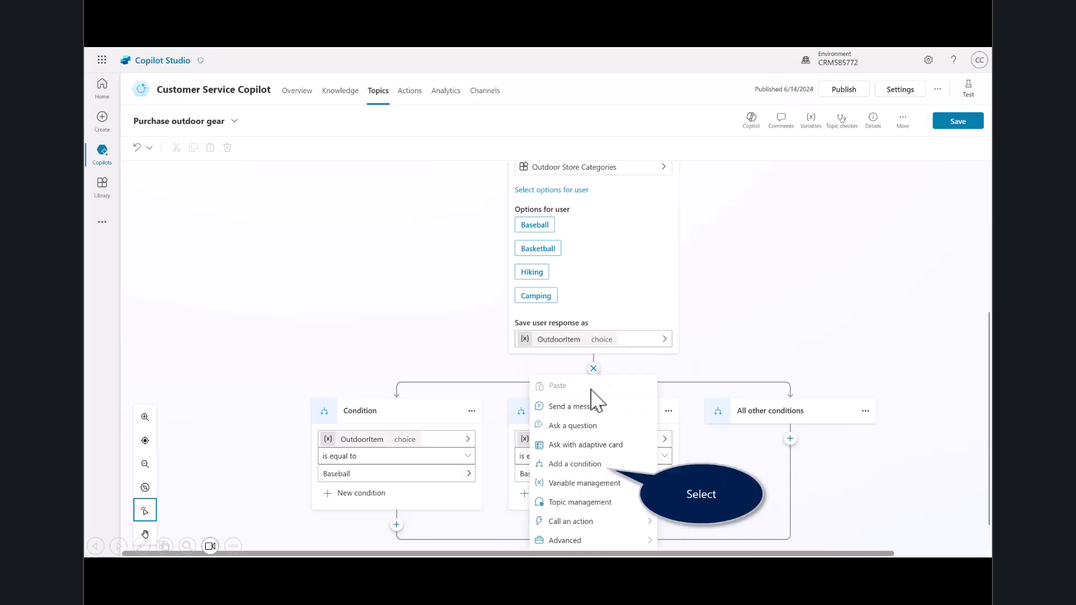
left_click(572, 465)
left_click(711, 443)
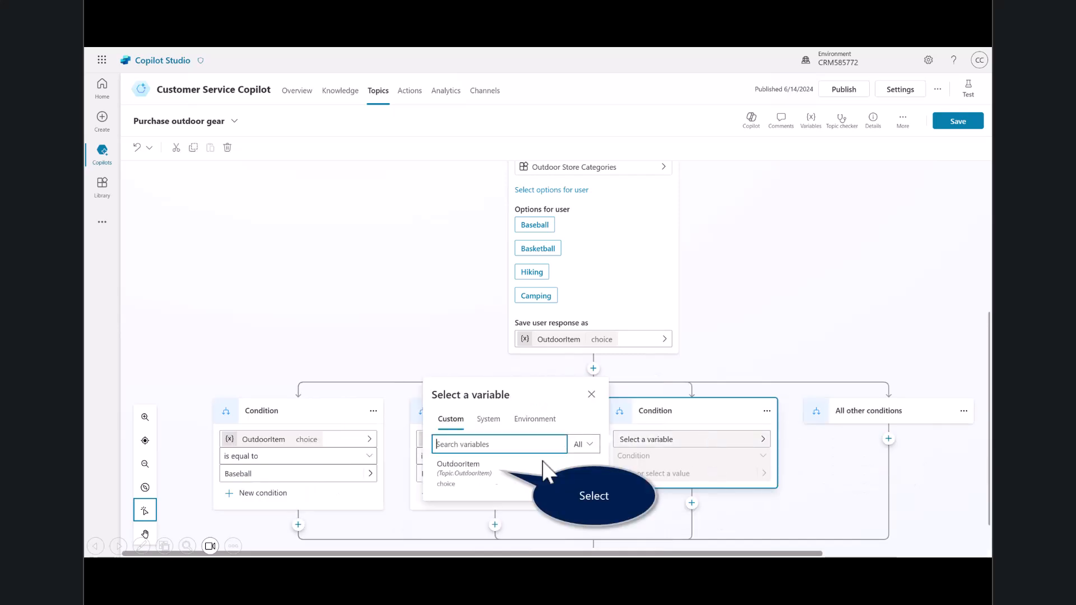
left_click(458, 468)
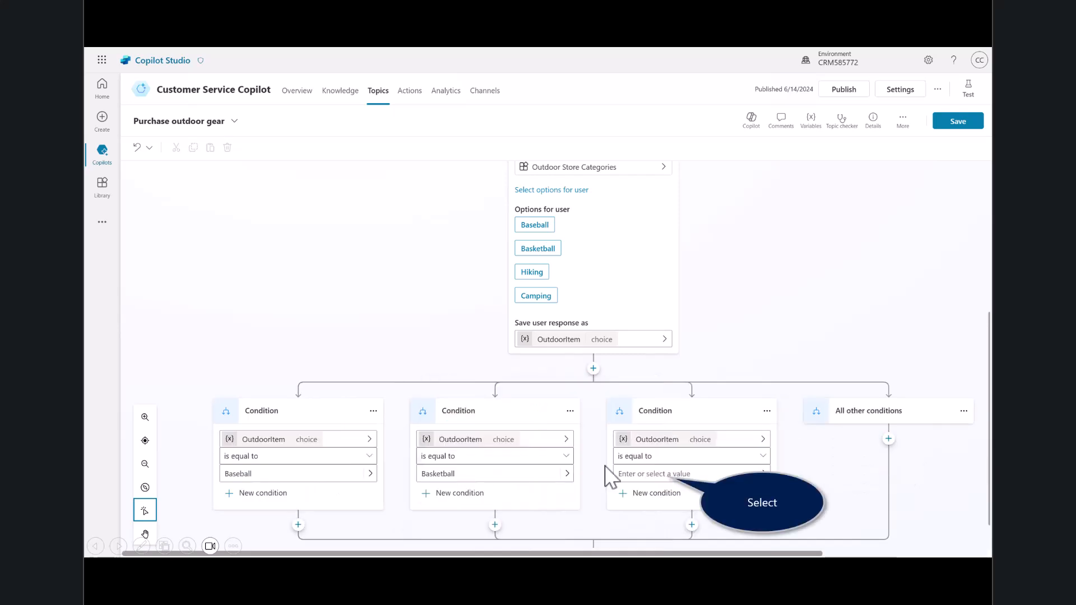
left_click(653, 476)
left_click(641, 420)
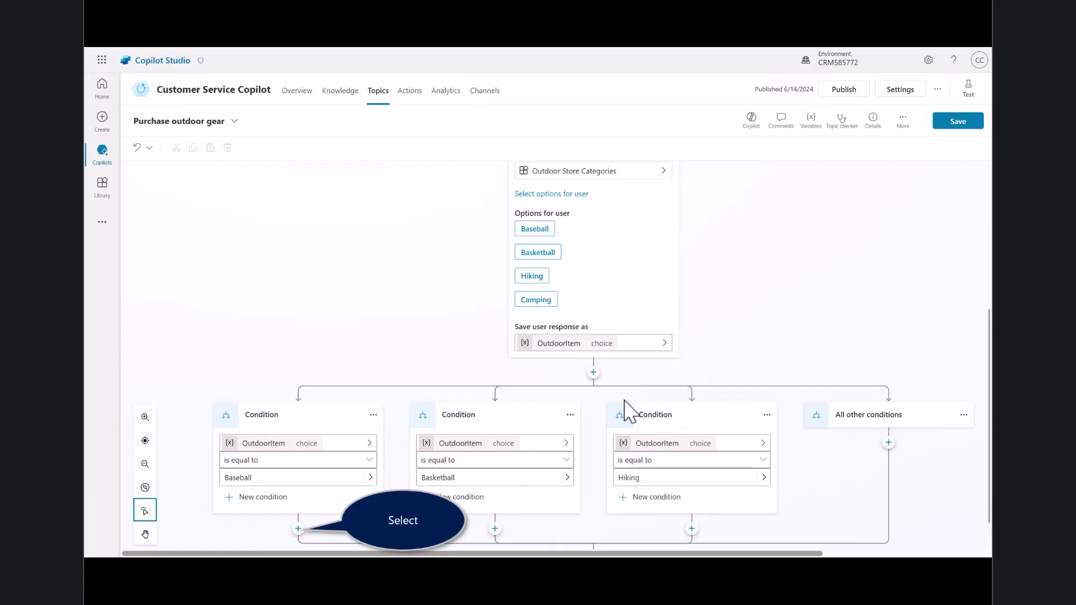
- Add a message under both the Baseball and Basketball conditions reading "You chose" followed by the OutdoorItem variable
left_click(298, 528)
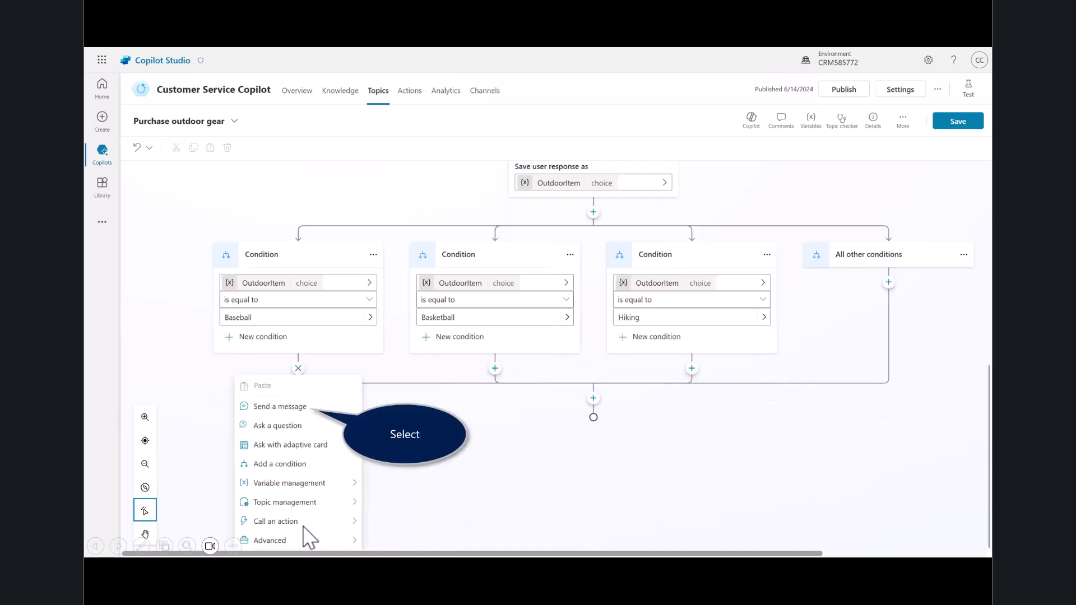
left_click(283, 408)
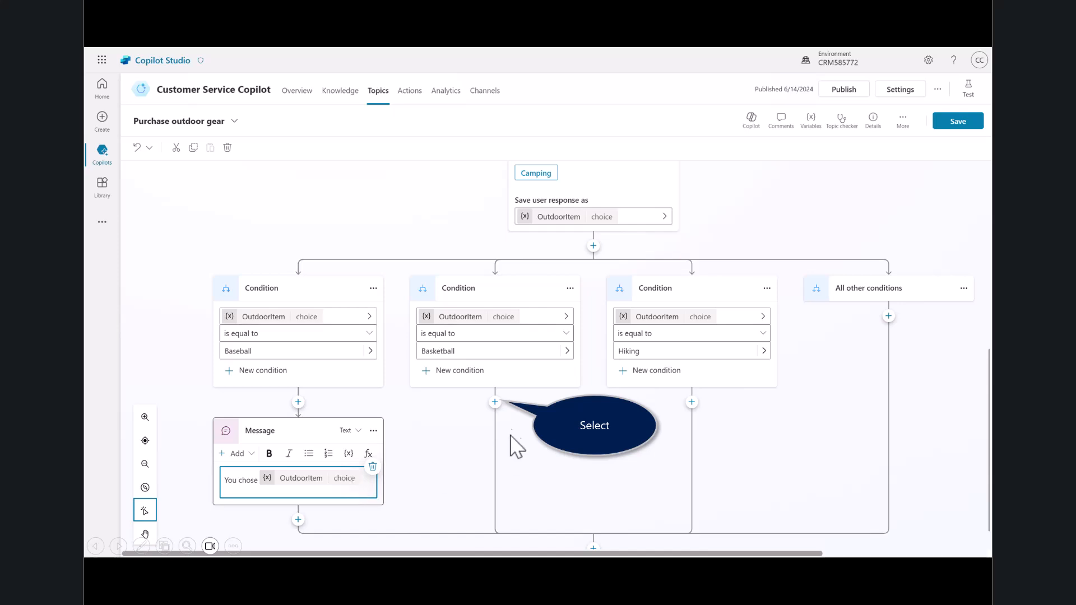
left_click(494, 402)
left_click(494, 408)
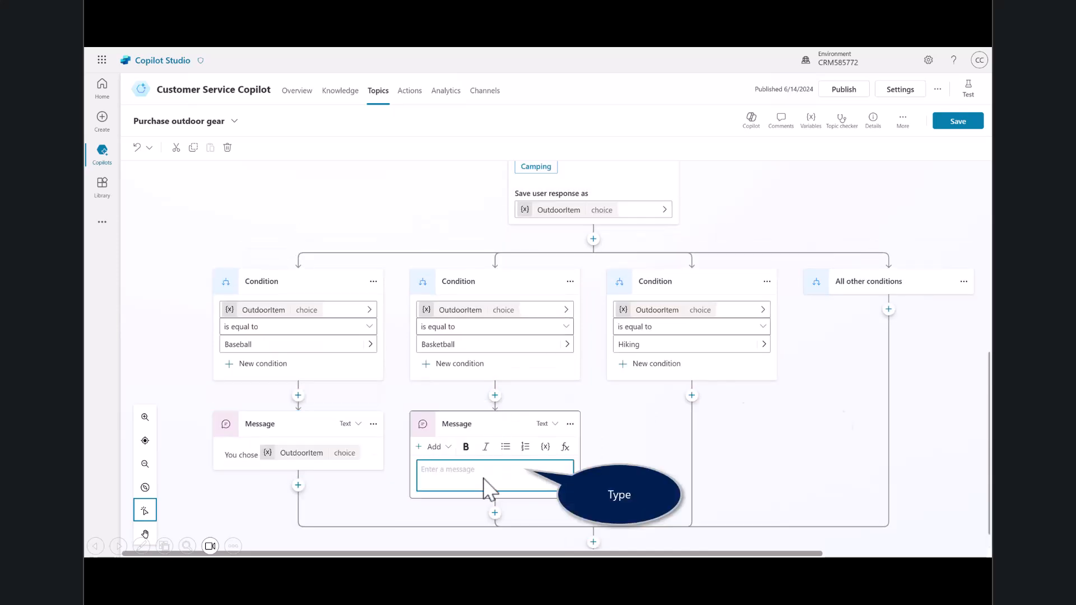
left_click(483, 477)
- Add a message under the Hiking condition reading "You chose" followed by the OutdoorItem variable, and save the topic
left_click(693, 395)
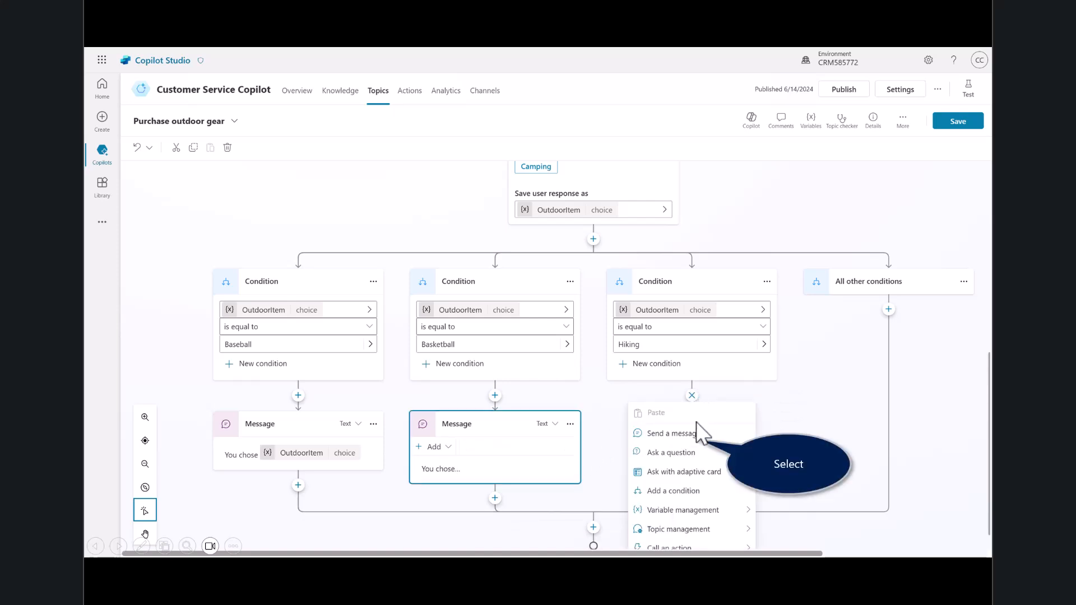
left_click(693, 441)
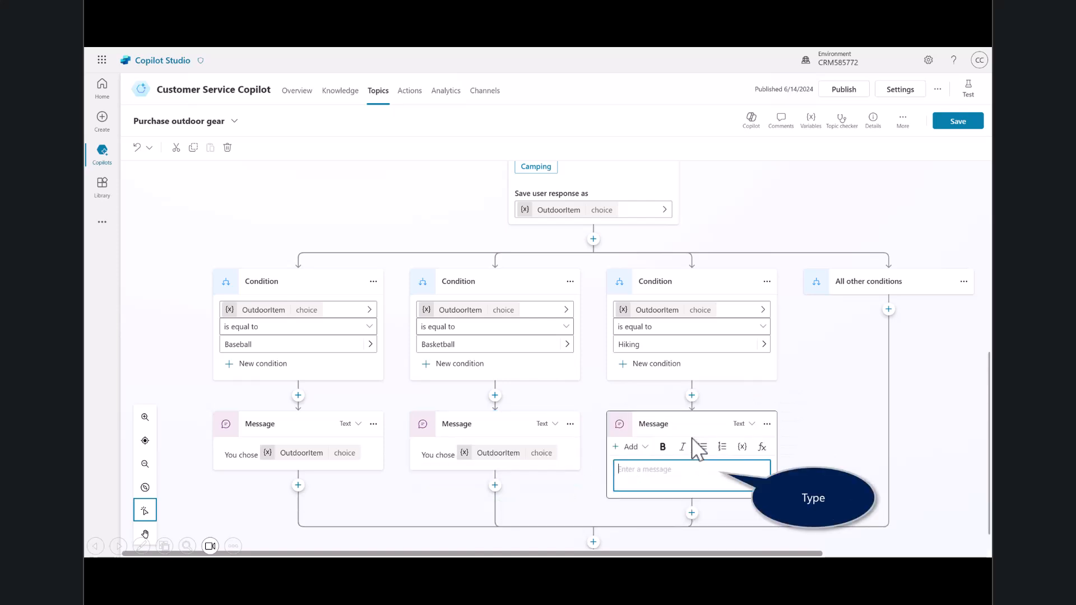
left_click(693, 479)
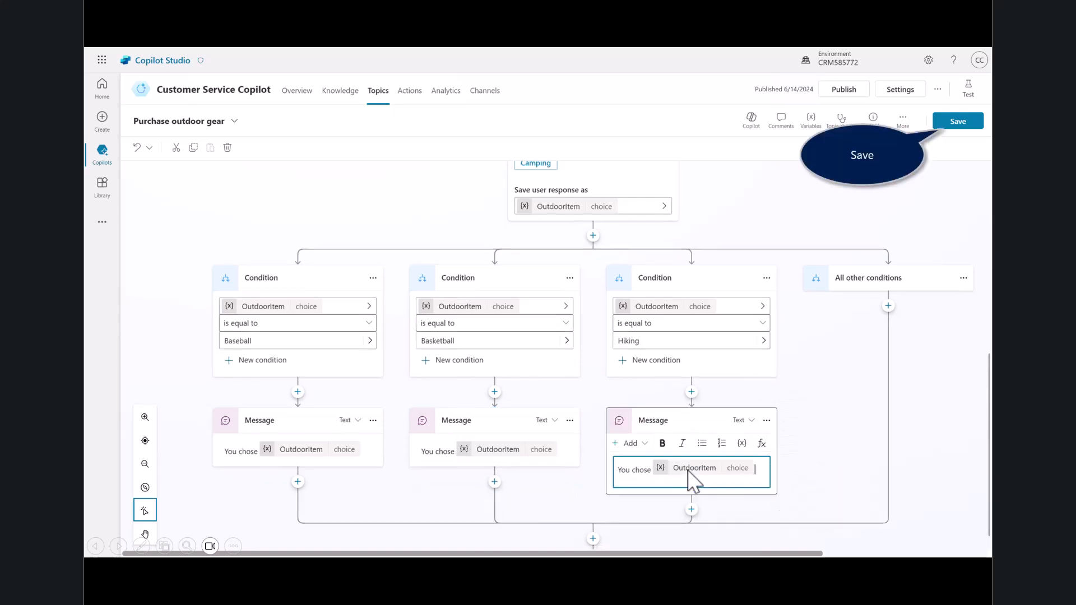
left_click(958, 123)
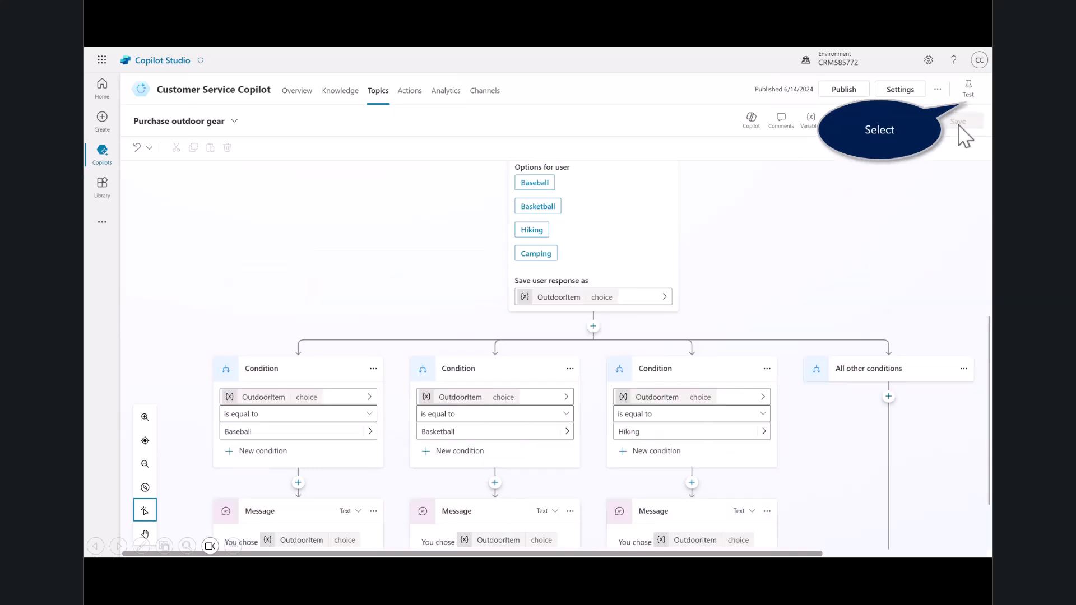
- Open the test chat for the copilot, then return to the Customer Service Copilot overview
left_click(968, 90)
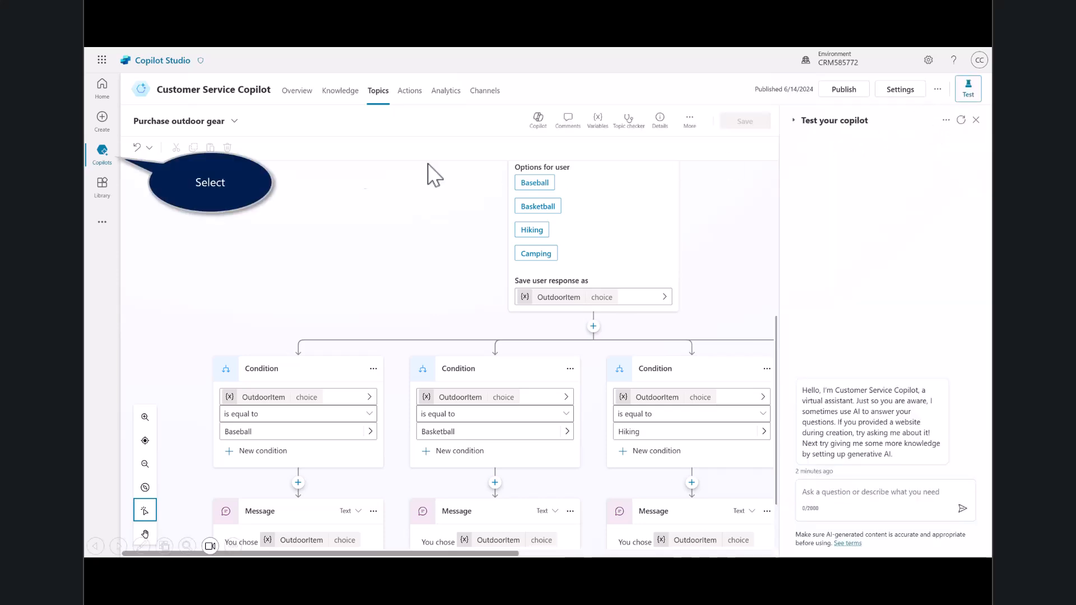
left_click(102, 150)
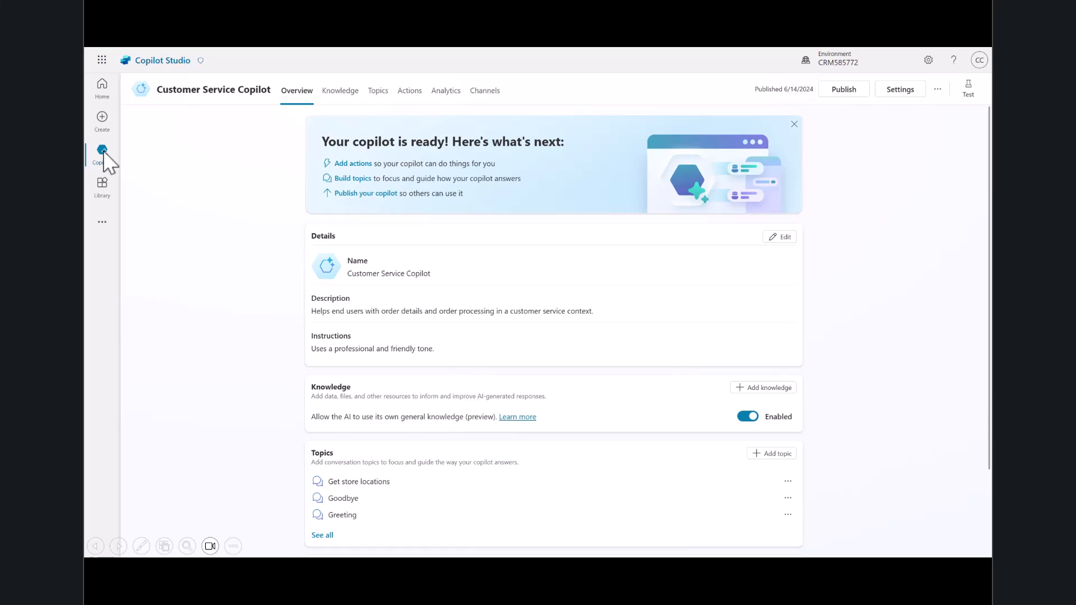